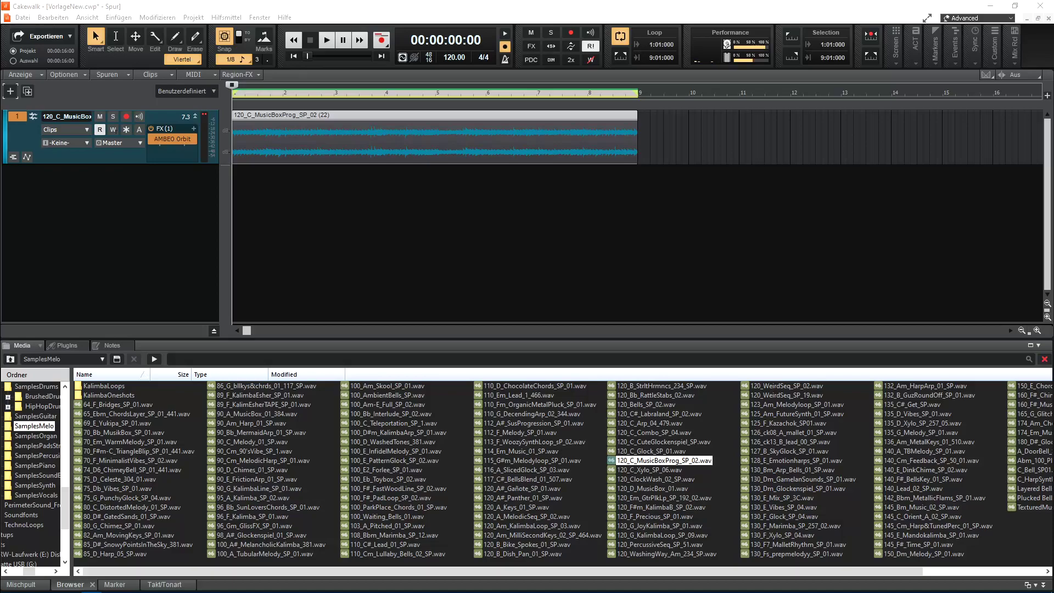
Step: Show the mixer and keep the music box clip aligned to the start of the timeline after a trial shift
{"action": "left_click", "coordinate": [21, 584]}
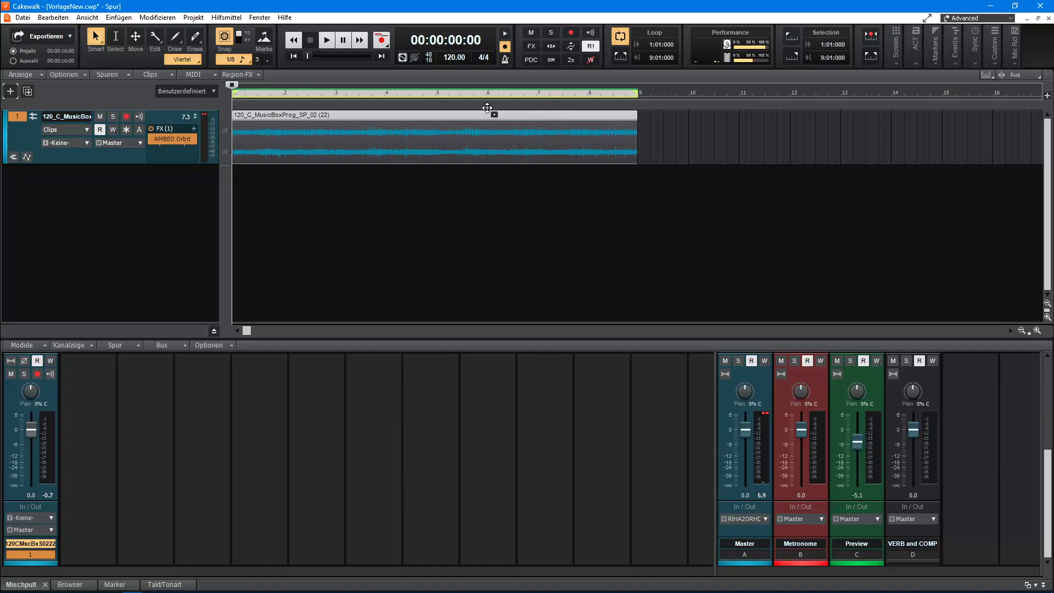
{"action": "left_click_drag", "start_coordinate": [499, 108], "coordinate": [518, 109]}
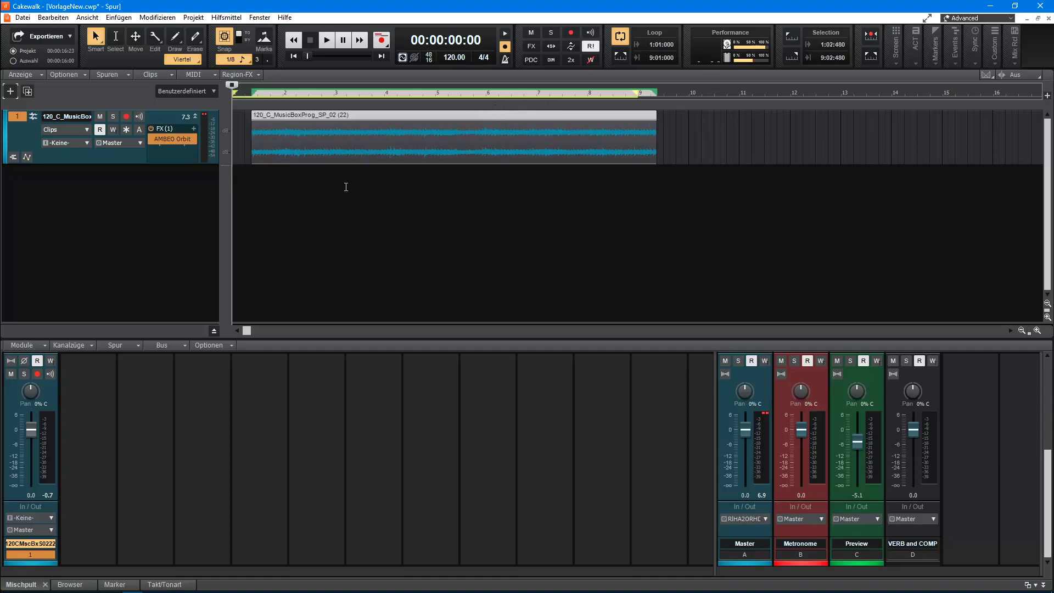
{"action": "left_click_drag", "start_coordinate": [331, 117], "coordinate": [275, 126]}
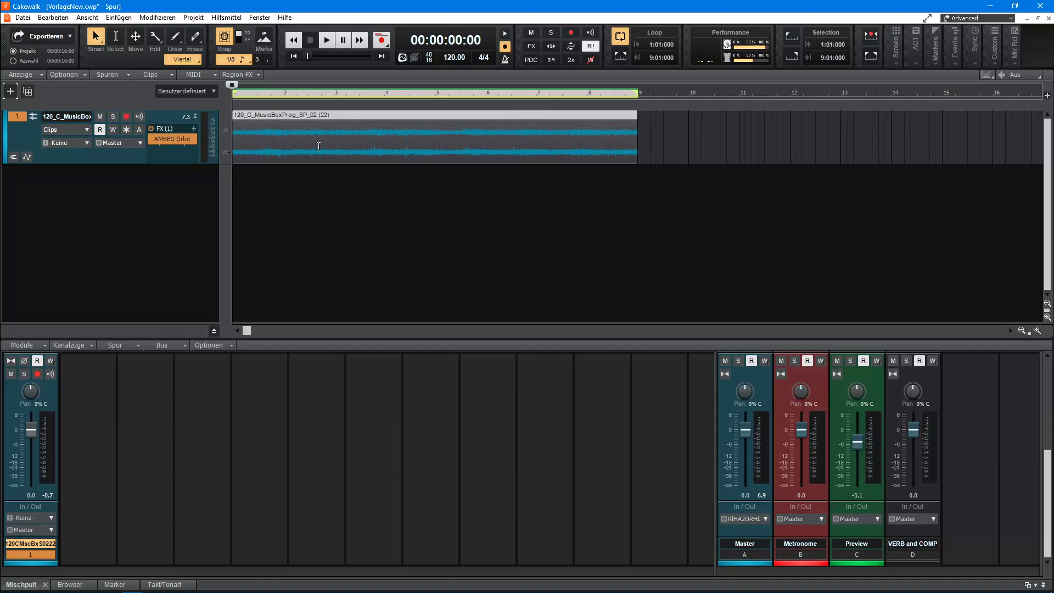
Step: Play the clip, lower the Master bus volume to -2.9 dB and reset the peak meters of the Master and track 1
{"action": "left_click", "coordinate": [326, 41]}
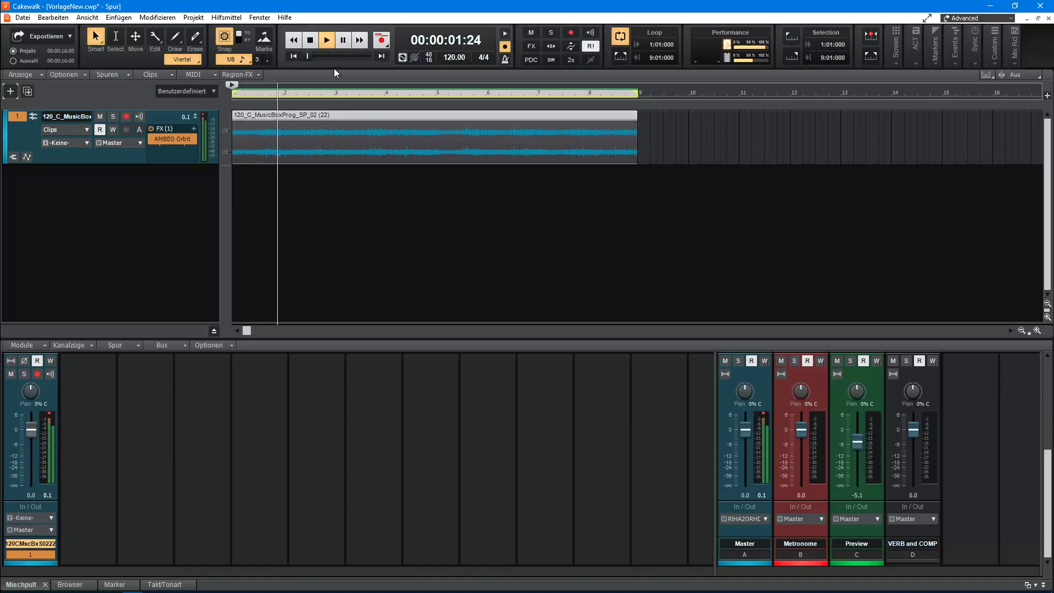
{"action": "left_click_drag", "start_coordinate": [745, 430], "coordinate": [745, 438]}
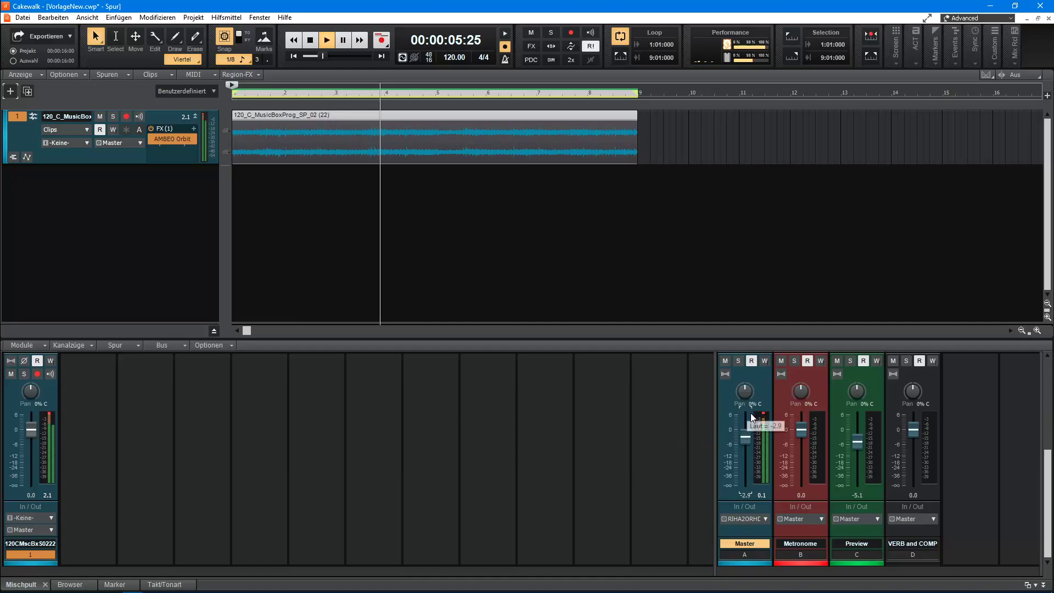
{"action": "left_click", "coordinate": [763, 419]}
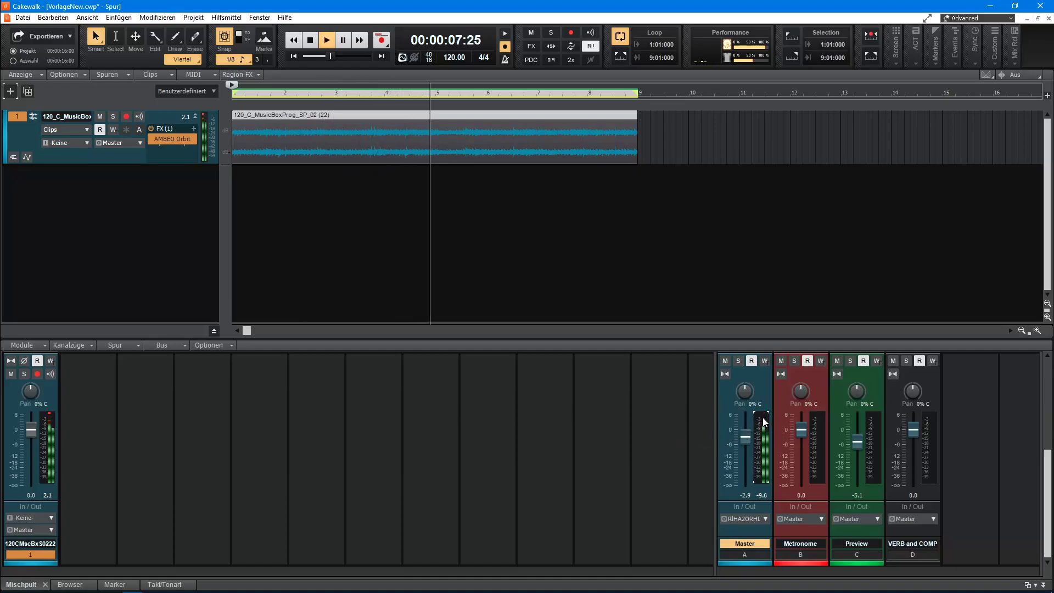
{"action": "left_click", "coordinate": [50, 413]}
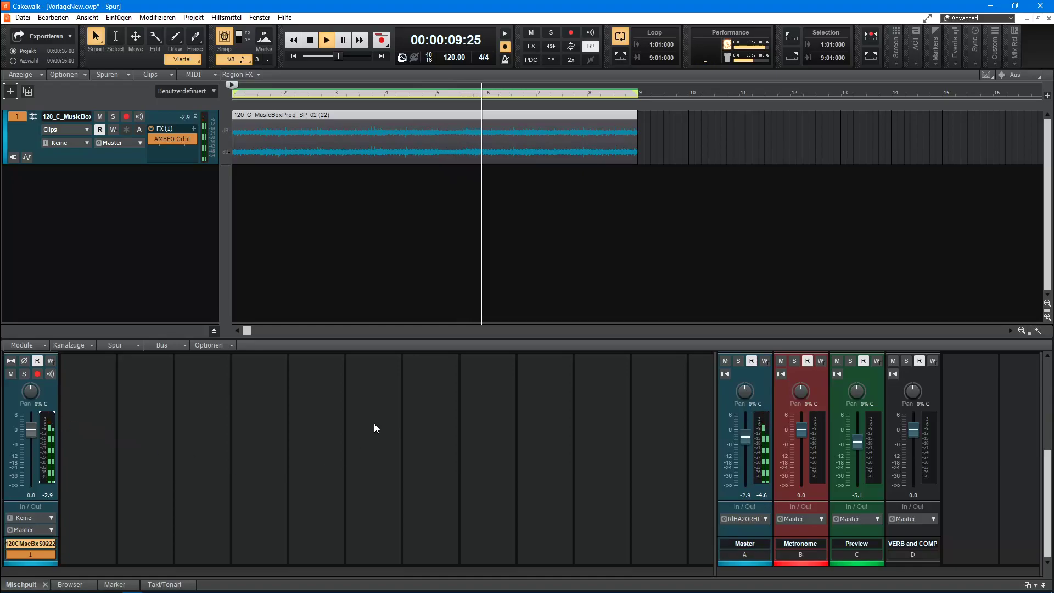
{"action": "left_click", "coordinate": [314, 36]}
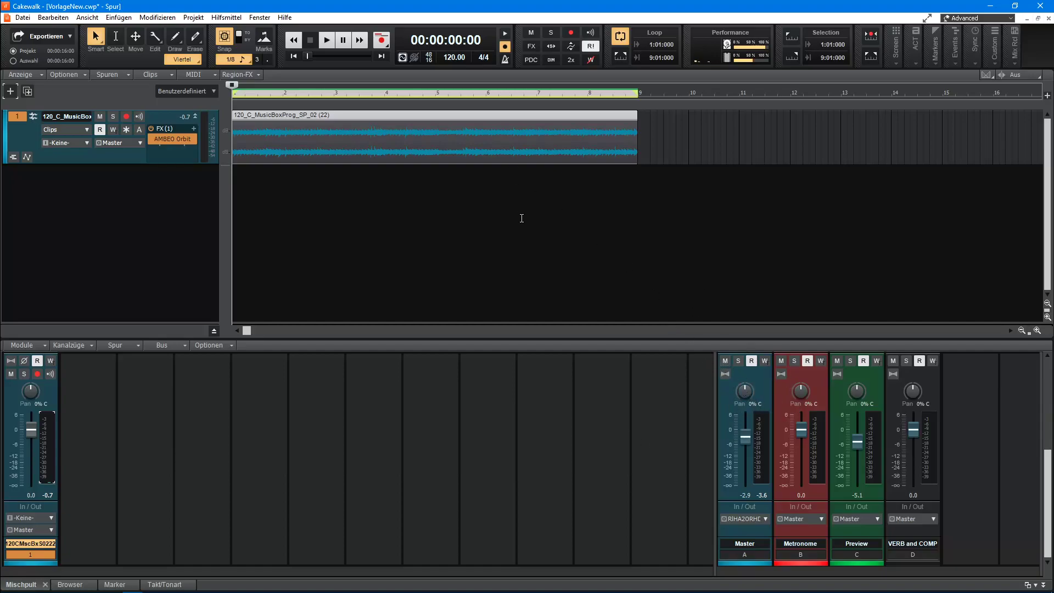
Step: Audition the clip with the Master bus panned 100% right and reset the pan to centre
{"action": "left_click", "coordinate": [333, 44]}
{"action": "left_click_drag", "start_coordinate": [741, 388], "coordinate": [744, 356]}
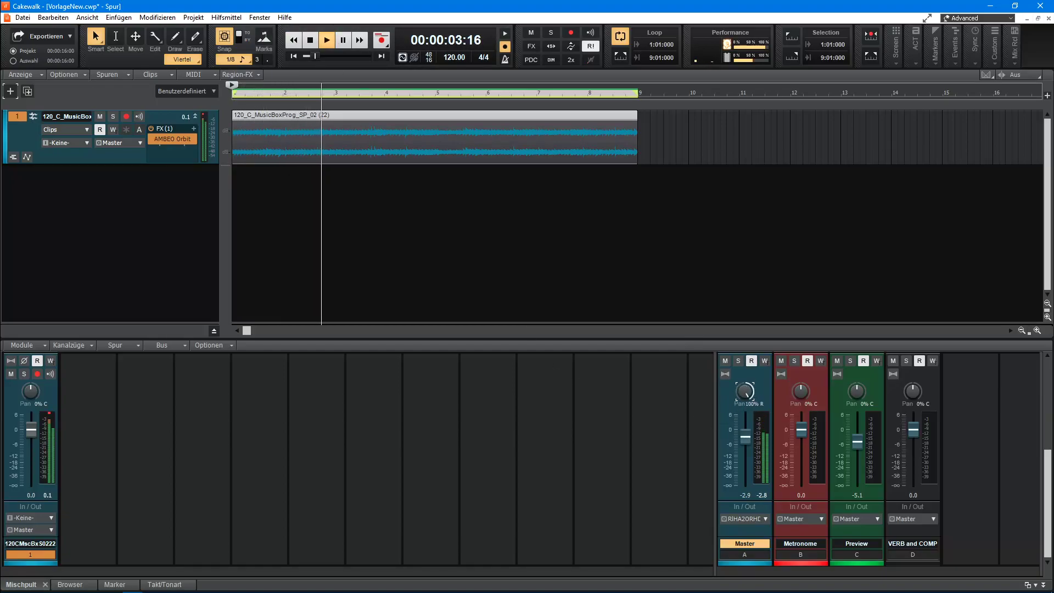
{"action": "double_click", "coordinate": [745, 391]}
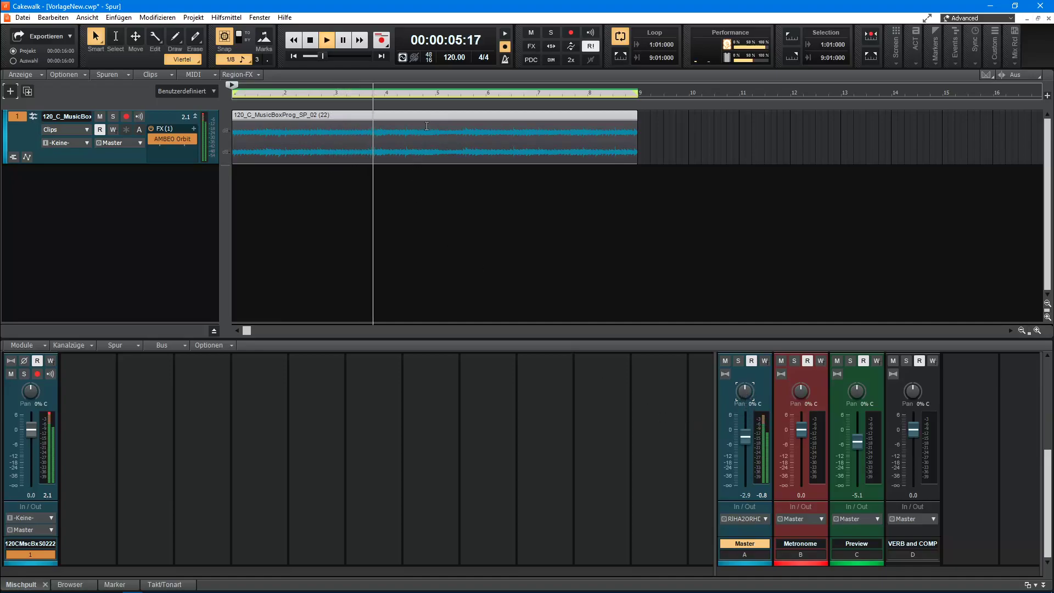
{"action": "key", "text": "space"}
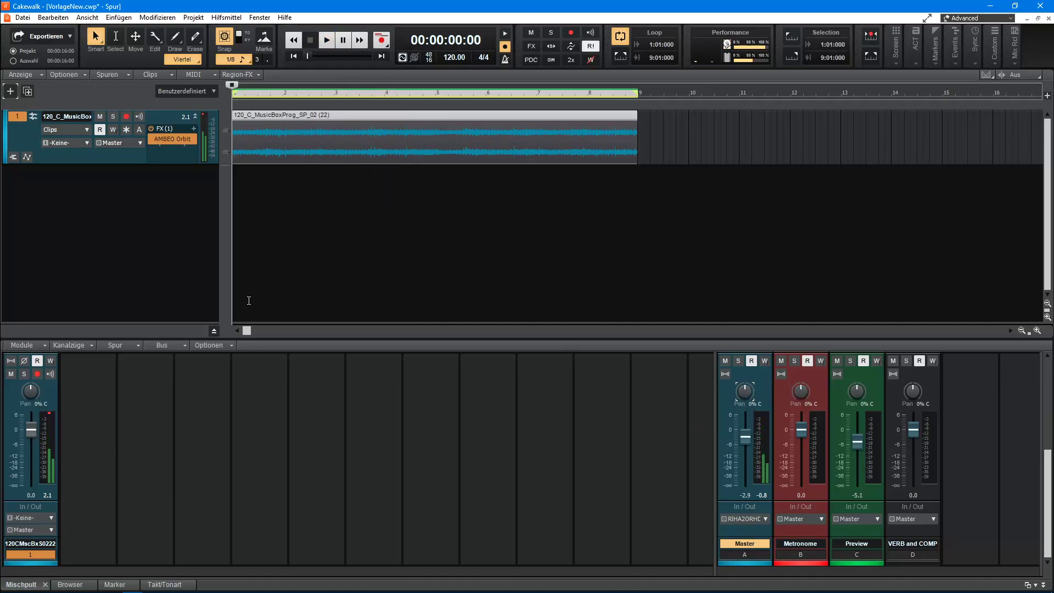
Step: Open the AMBEO Orbit effect on the music box track and move its azimuth around to 1° at the front
{"action": "double_click", "coordinate": [160, 137]}
{"action": "left_click_drag", "start_coordinate": [384, 238], "coordinate": [437, 191]}
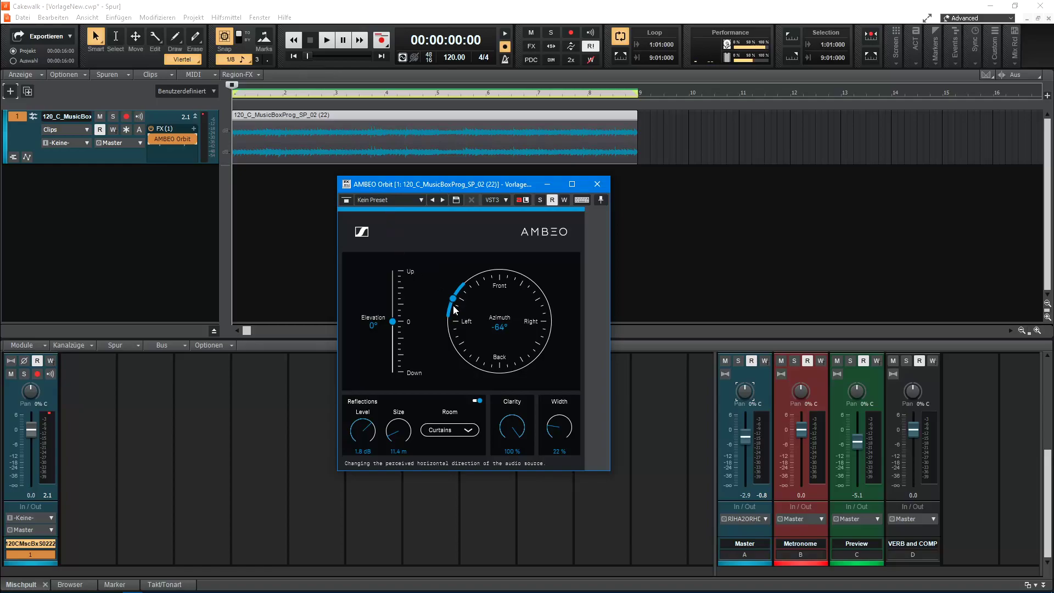
{"action": "left_click_drag", "start_coordinate": [454, 304], "coordinate": [470, 401]}
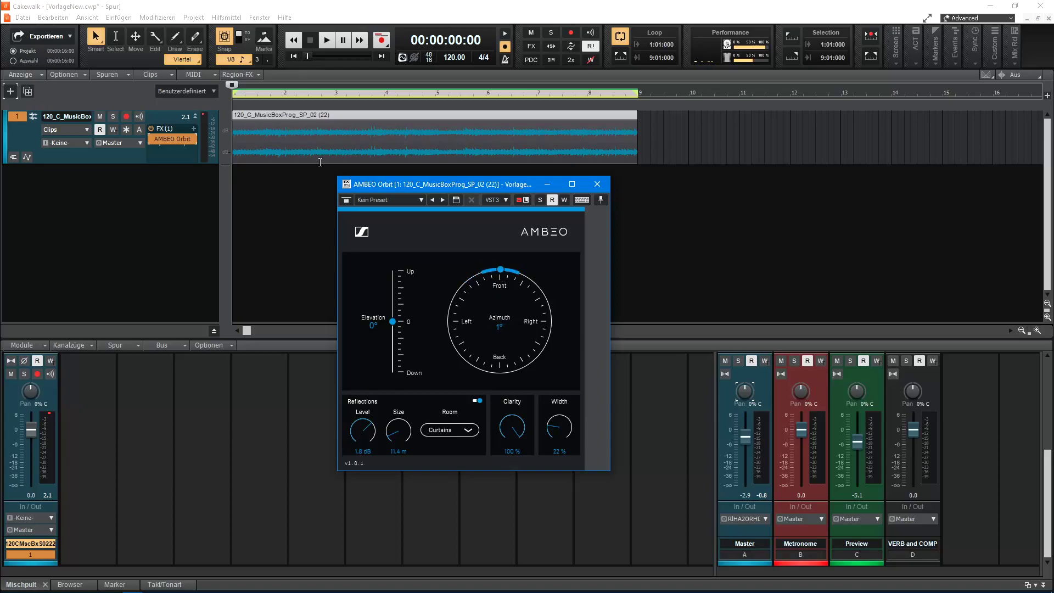
Step: Play the clip and sweep the azimuth around the listener, finishing at 0°
{"action": "left_click", "coordinate": [304, 43]}
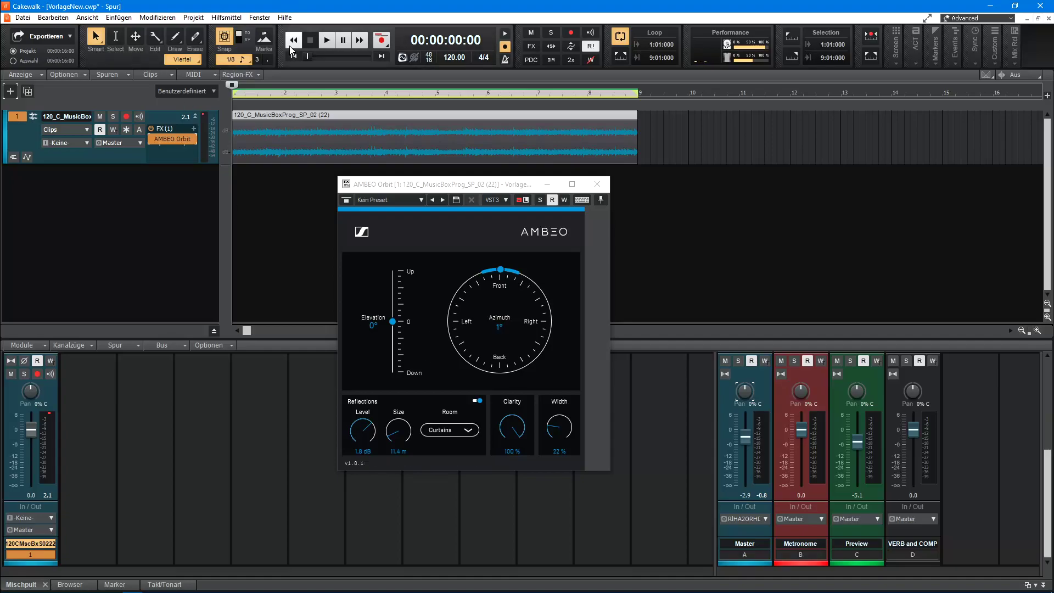
{"action": "left_click", "coordinate": [327, 44]}
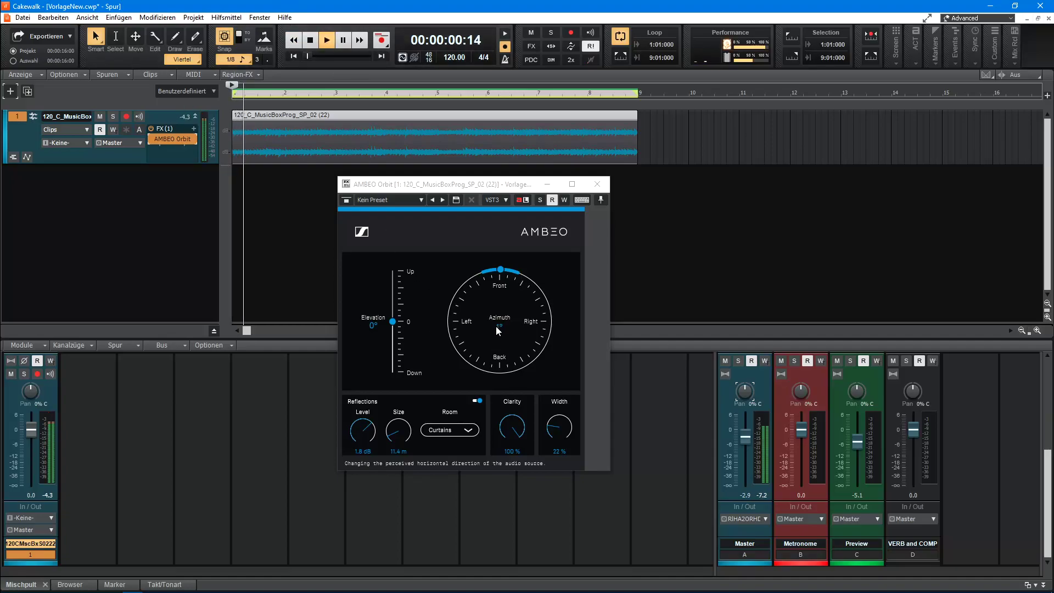
{"action": "mouse_move", "coordinate": [500, 270]}
{"action": "left_mouse_down"}
{"action": "mouse_move", "coordinate": [464, 294]}
{"action": "mouse_move", "coordinate": [457, 345]}
{"action": "mouse_move", "coordinate": [470, 363]}
{"action": "mouse_move", "coordinate": [508, 377]}
{"action": "mouse_move", "coordinate": [546, 353]}
{"action": "mouse_move", "coordinate": [551, 316]}
{"action": "mouse_move", "coordinate": [547, 299]}
{"action": "mouse_move", "coordinate": [500, 269]}
{"action": "left_mouse_up"}
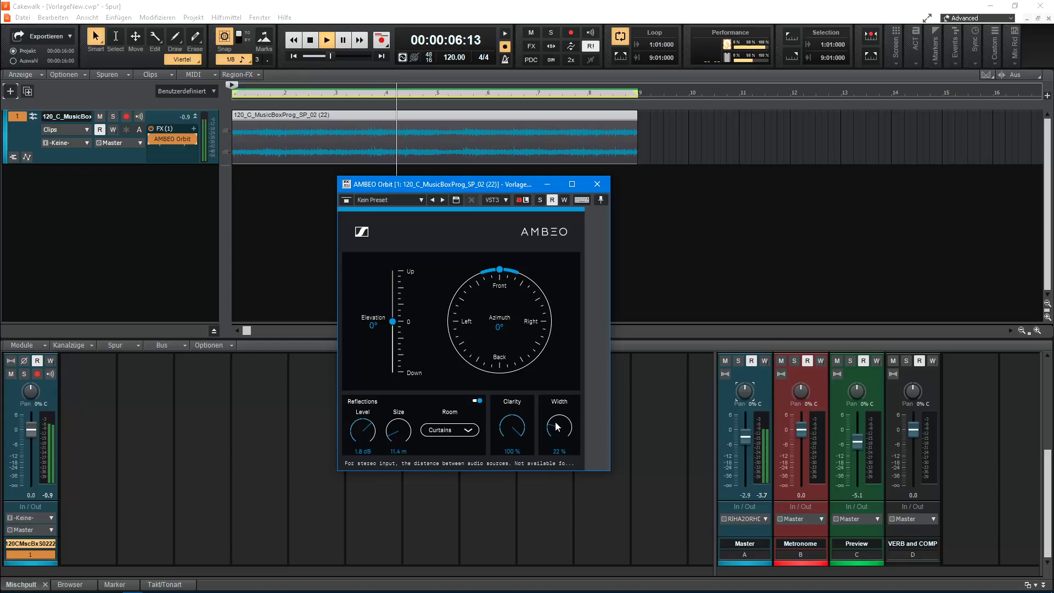
Step: Audition the Width at 100% and at 0% during playback, sweeping the azimuth around to 1°
{"action": "left_click_drag", "start_coordinate": [551, 426], "coordinate": [566, 318]}
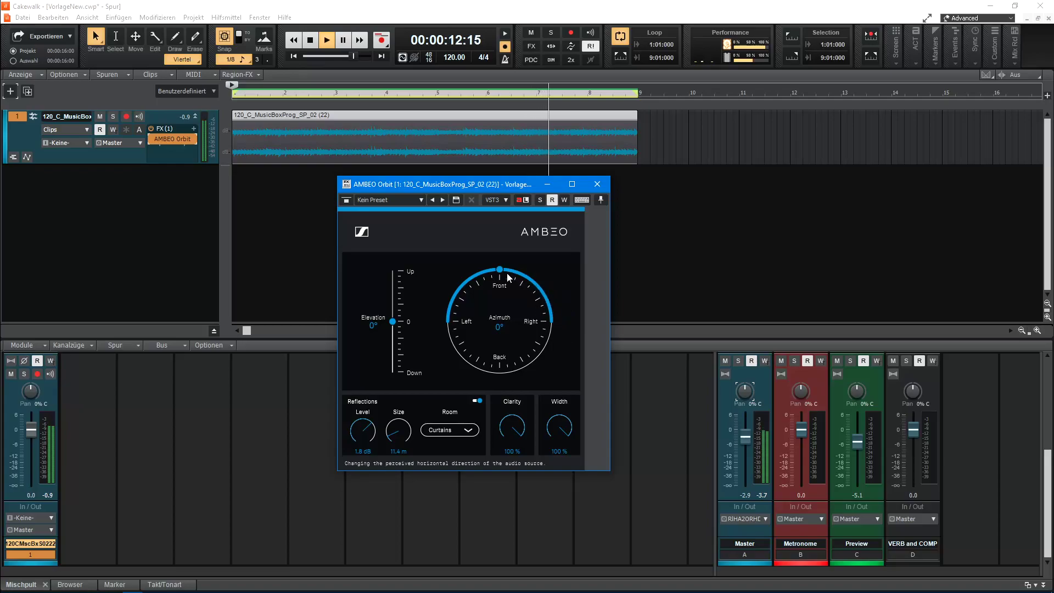
{"action": "left_click_drag", "start_coordinate": [563, 406], "coordinate": [561, 509]}
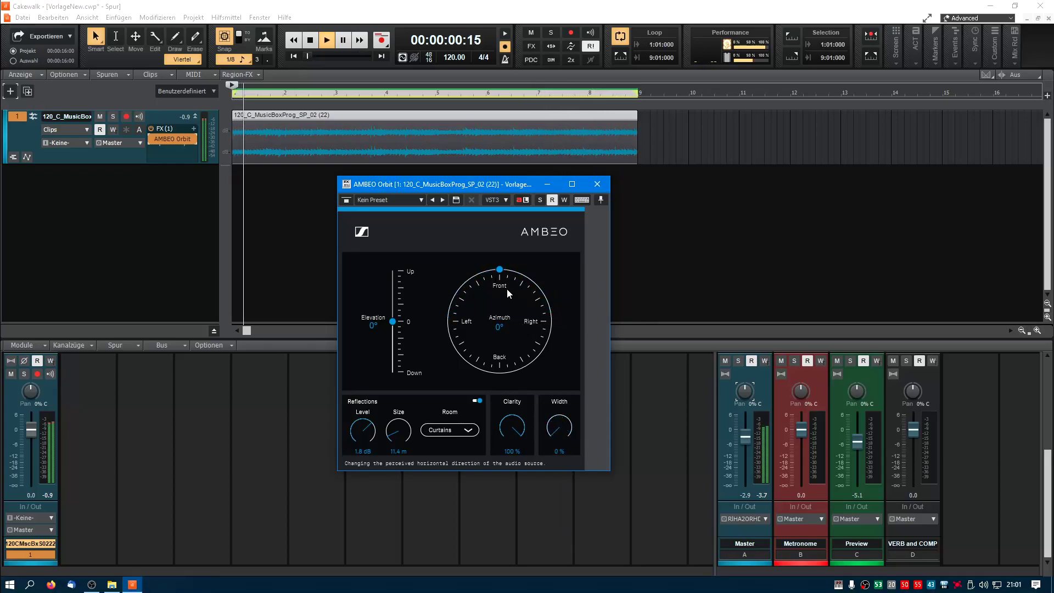
{"action": "mouse_move", "coordinate": [506, 289]}
{"action": "left_mouse_down"}
{"action": "mouse_move", "coordinate": [475, 292]}
{"action": "mouse_move", "coordinate": [462, 318]}
{"action": "mouse_move", "coordinate": [466, 348]}
{"action": "mouse_move", "coordinate": [495, 371]}
{"action": "mouse_move", "coordinate": [517, 368]}
{"action": "mouse_move", "coordinate": [547, 336]}
{"action": "mouse_move", "coordinate": [549, 305]}
{"action": "mouse_move", "coordinate": [500, 270]}
{"action": "left_mouse_up"}
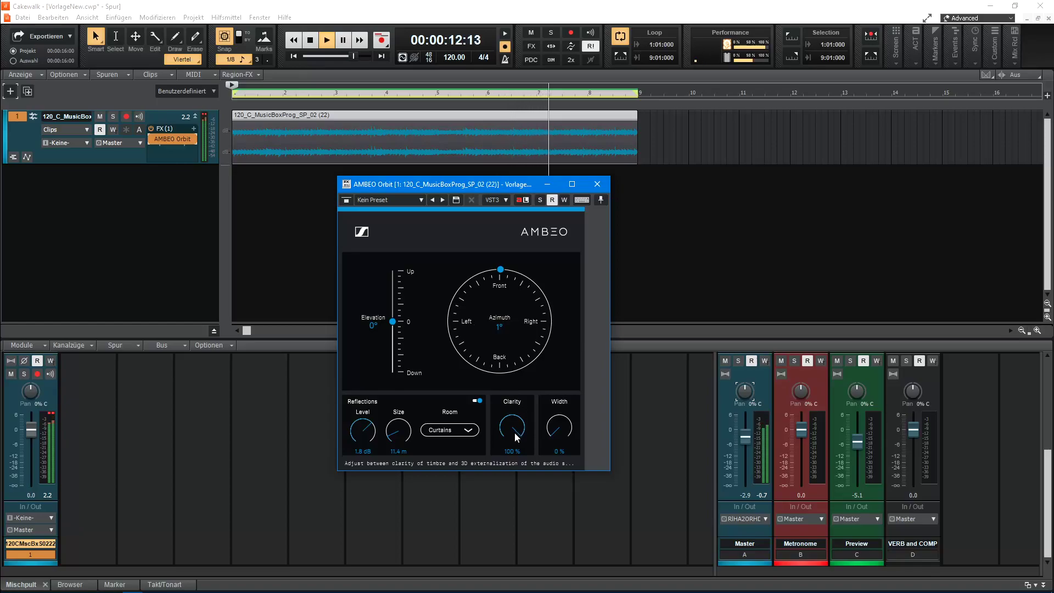
{"action": "key", "text": "space"}
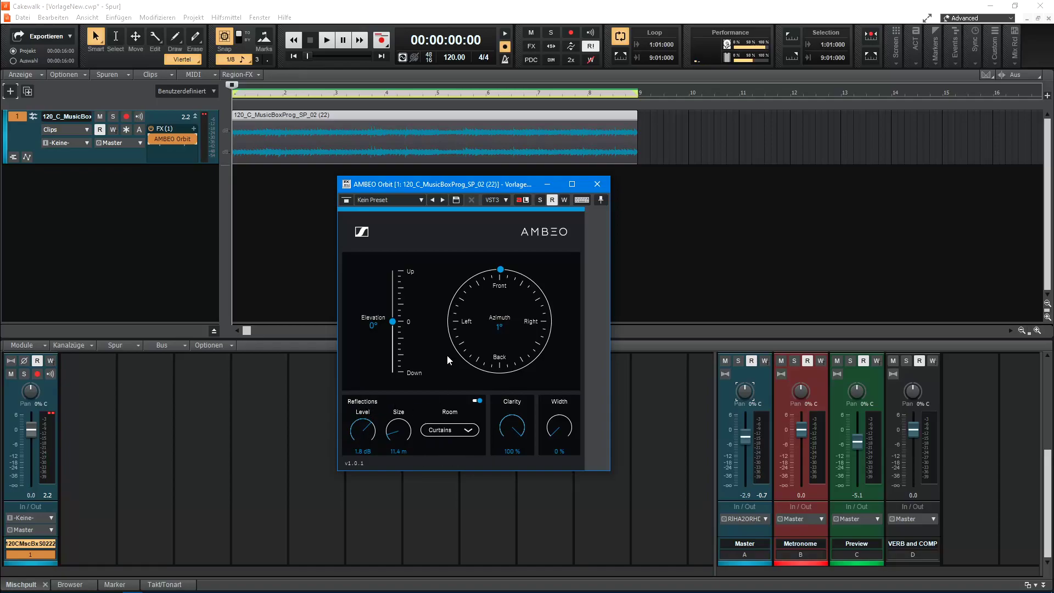
Step: Set the azimuth to -43° and audition the reflections' room size at 44.1 m, settling on 14.7 m
{"action": "left_click_drag", "start_coordinate": [467, 282], "coordinate": [464, 283]}
{"action": "left_click", "coordinate": [326, 40]}
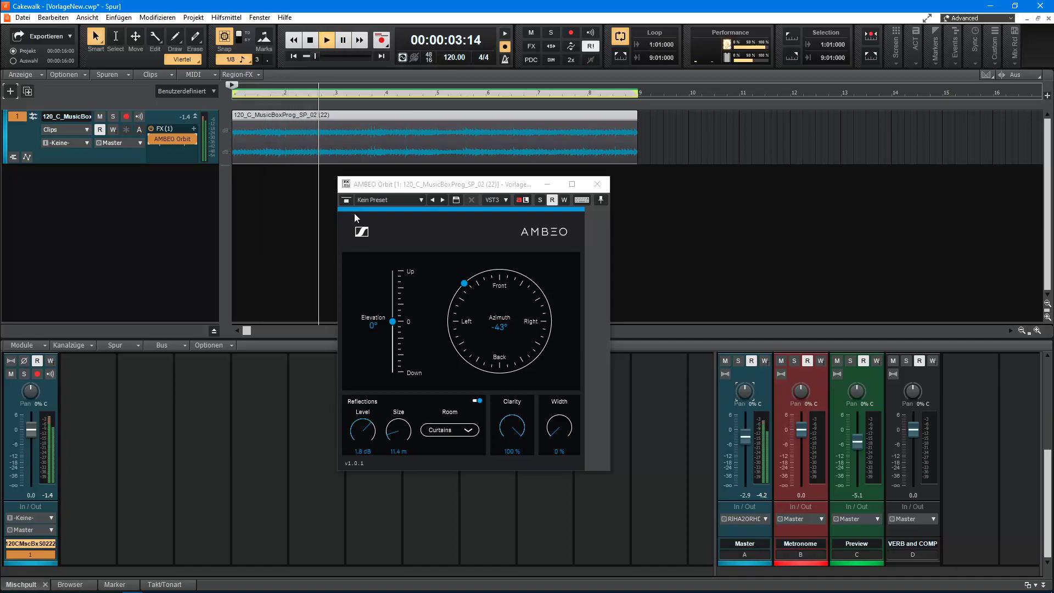
{"action": "left_click", "coordinate": [399, 431]}
{"action": "left_click_drag", "start_coordinate": [398, 431], "coordinate": [401, 325]}
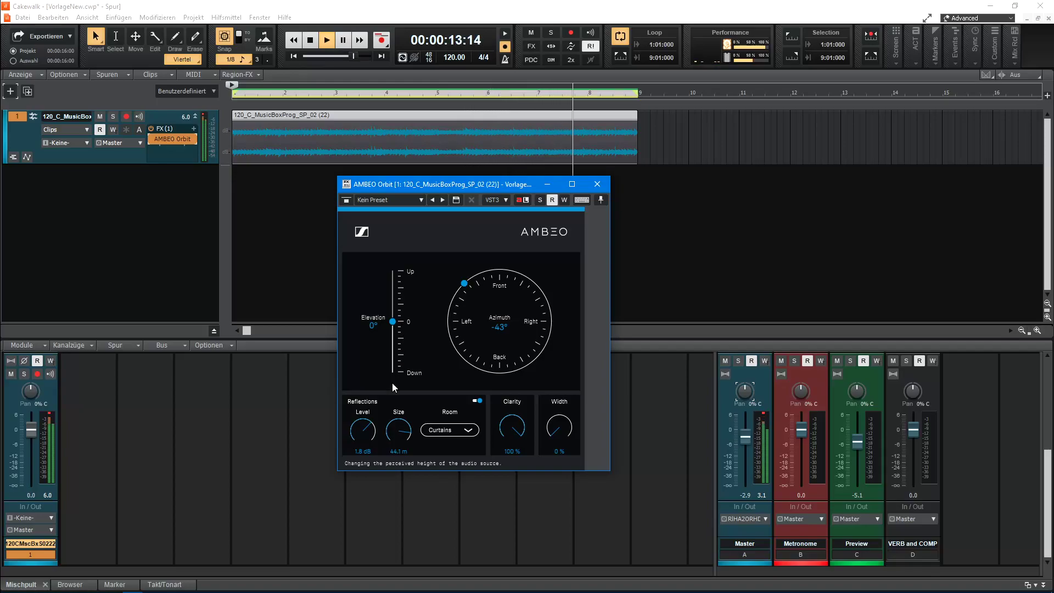
{"action": "left_click_drag", "start_coordinate": [397, 434], "coordinate": [413, 523]}
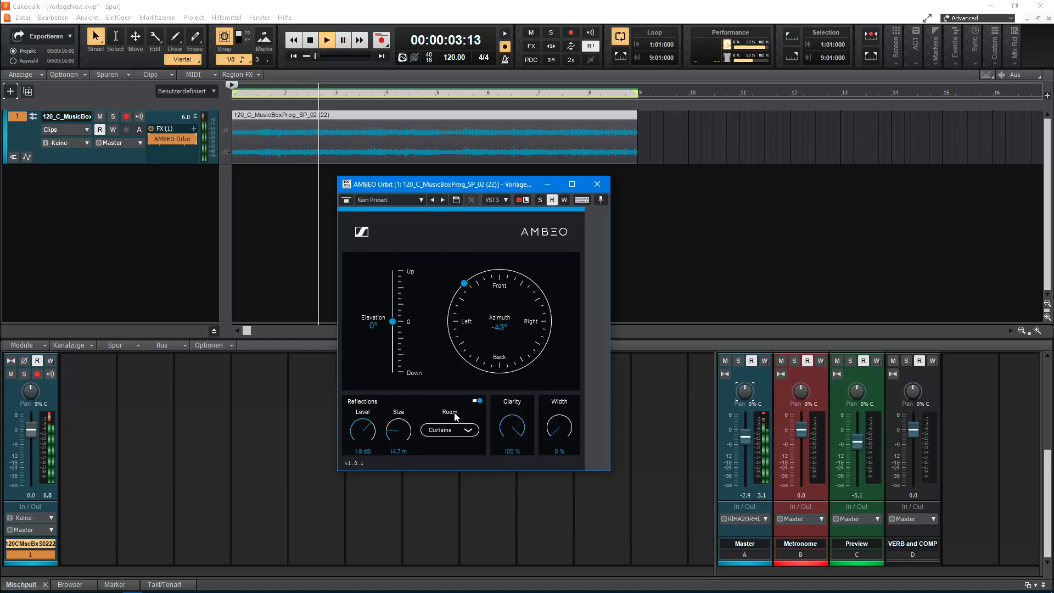
{"action": "key", "text": "space"}
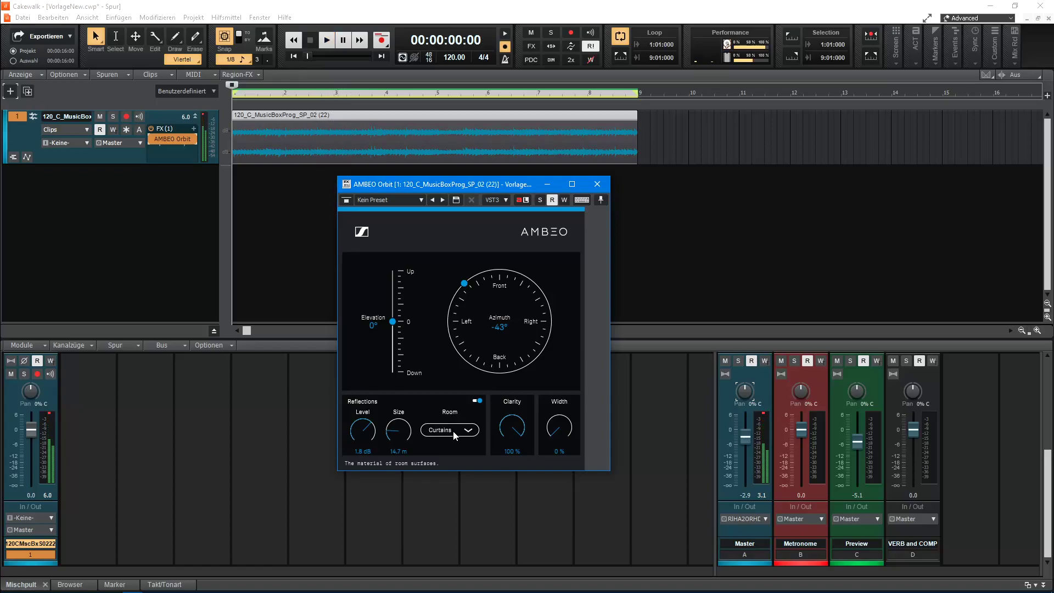
Step: Review the room material options, keep Curtains, and toggle the reflections switch repeatedly, leaving it on
{"action": "left_click", "coordinate": [453, 431]}
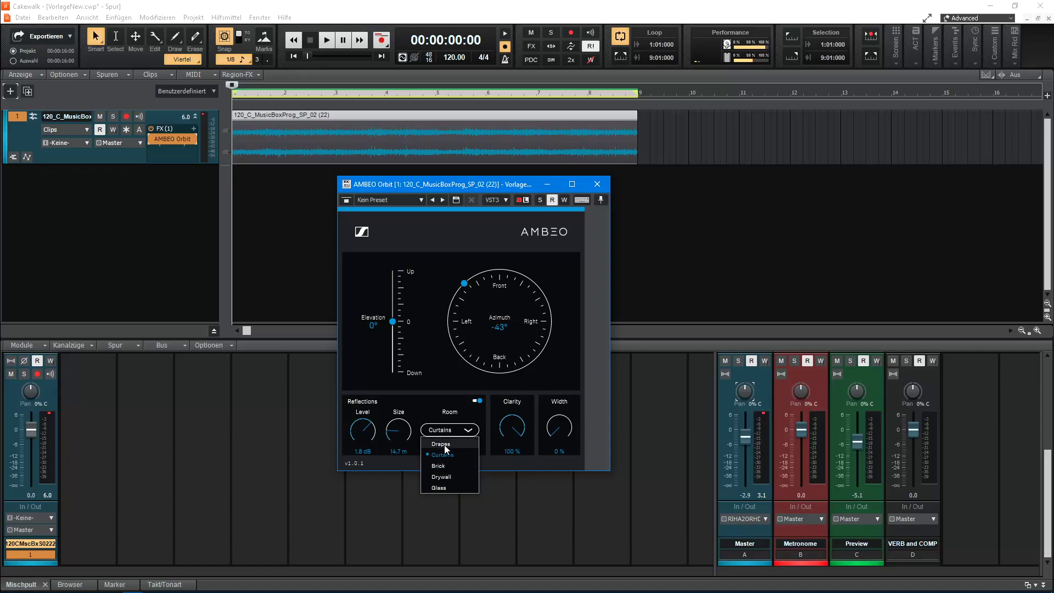
{"action": "left_click", "coordinate": [448, 419]}
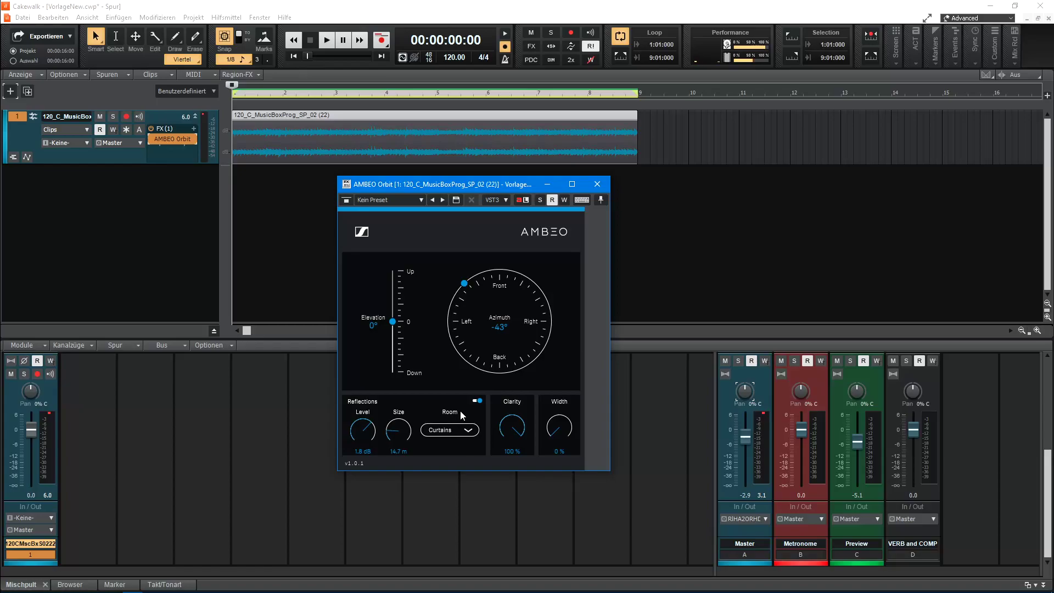
{"action": "left_click", "coordinate": [478, 401]}
{"action": "left_click", "coordinate": [478, 401]}
{"action": "left_click", "coordinate": [478, 401]}
{"action": "left_click", "coordinate": [478, 401]}
{"action": "left_click", "coordinate": [477, 401]}
{"action": "left_click", "coordinate": [477, 401]}
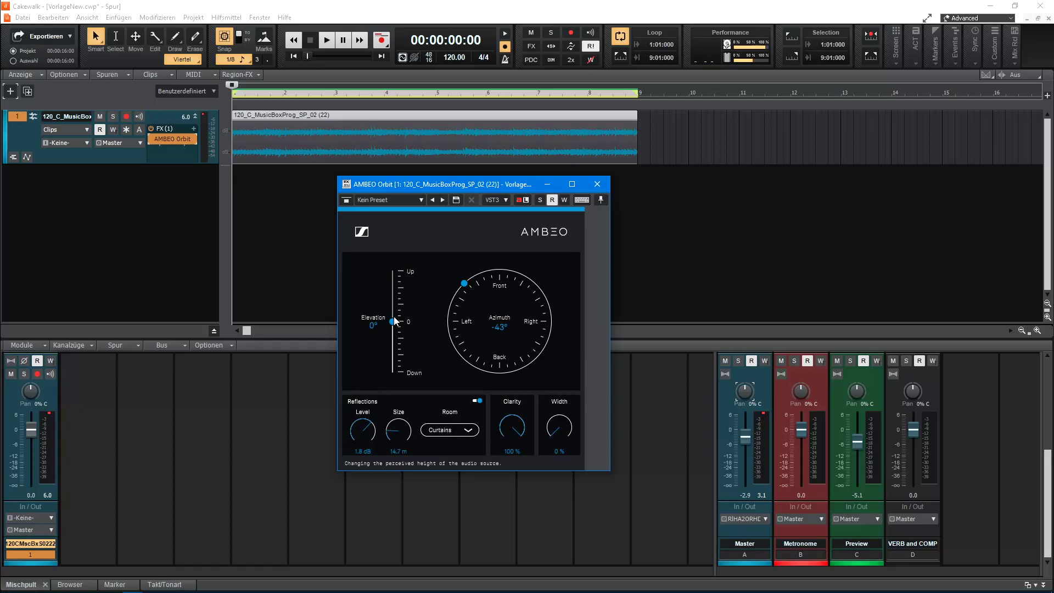
Step: Raise the elevation to 90° and sweep the azimuth around the circle during playback
{"action": "left_click_drag", "start_coordinate": [393, 321], "coordinate": [399, 234]}
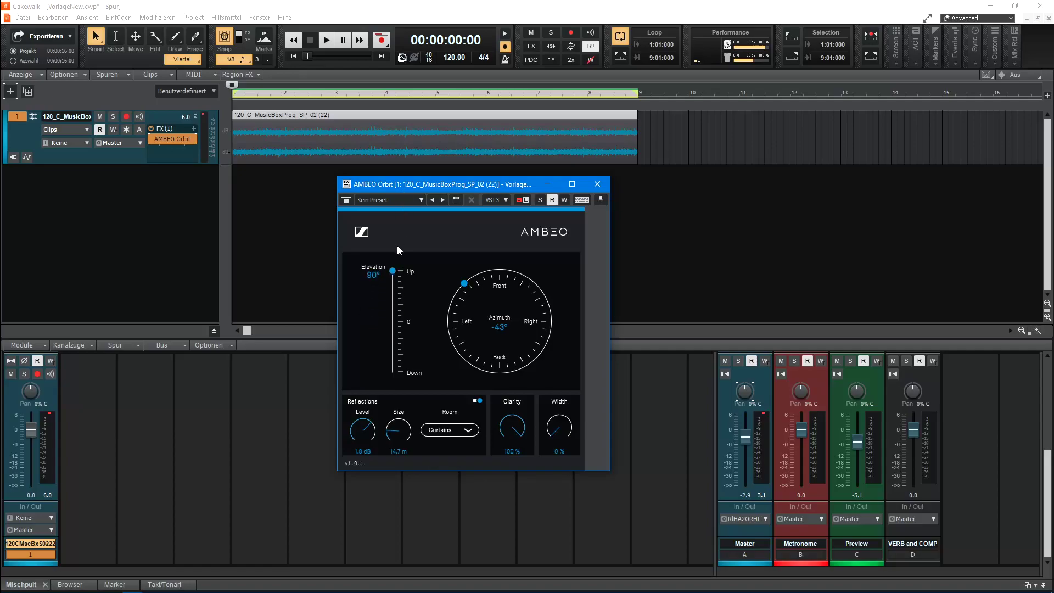
{"action": "left_click", "coordinate": [325, 38]}
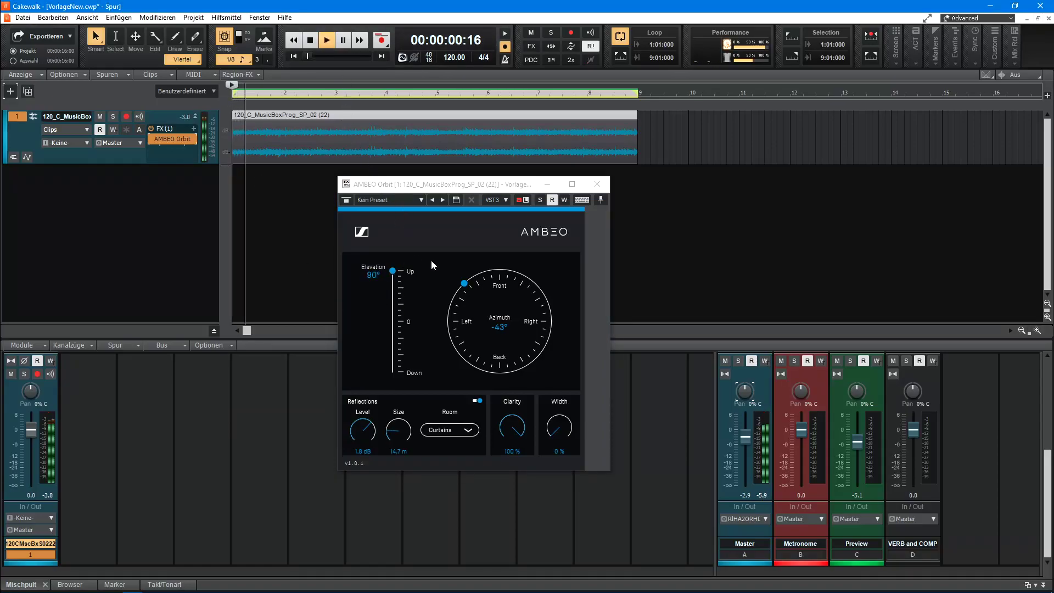
{"action": "left_click_drag", "start_coordinate": [464, 283], "coordinate": [497, 264]}
{"action": "left_click_drag", "start_coordinate": [555, 152], "coordinate": [501, 406]}
Step: Audition the elevation fully down while moving the azimuth to -4°, and reset the elevation to 0°
{"action": "left_click_drag", "start_coordinate": [392, 271], "coordinate": [384, 384]}
{"action": "left_click_drag", "start_coordinate": [498, 372], "coordinate": [494, 272]}
{"action": "double_click", "coordinate": [393, 373]}
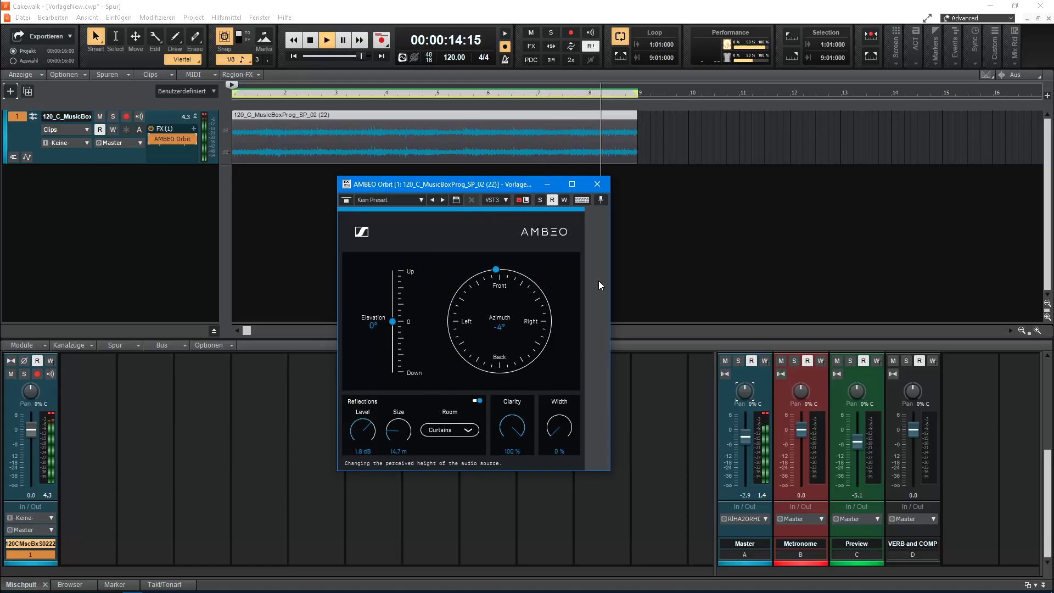
Step: Audition the Width at 100% while moving the azimuth to 179° at the back, and reduce the Width to 25%
{"action": "left_click_drag", "start_coordinate": [497, 270], "coordinate": [522, 286]}
{"action": "left_click_drag", "start_coordinate": [566, 404], "coordinate": [552, 398]}
{"action": "left_click_drag", "start_coordinate": [522, 276], "coordinate": [501, 418]}
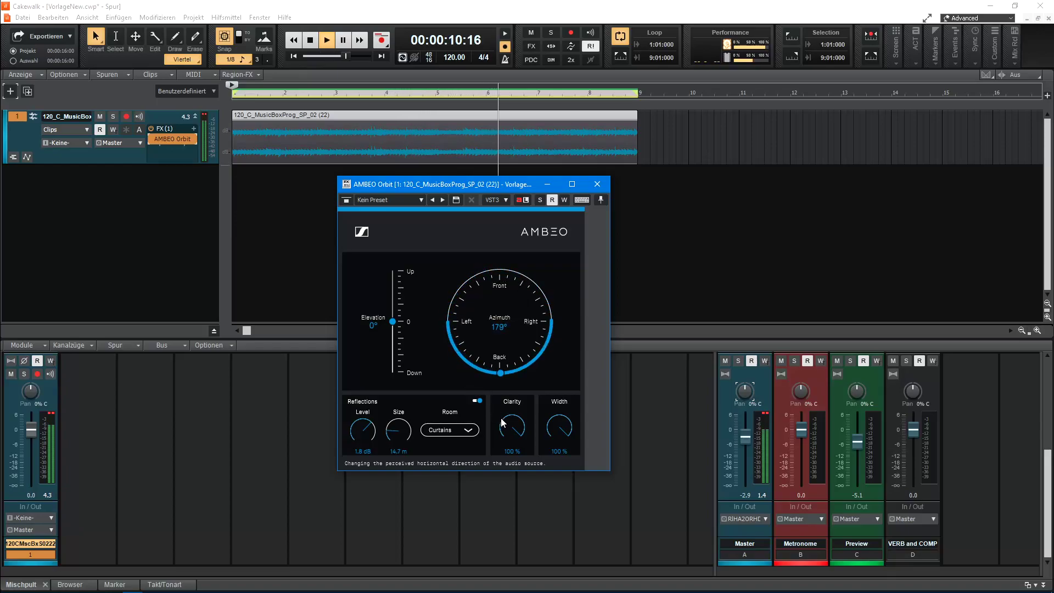
{"action": "left_click_drag", "start_coordinate": [560, 437], "coordinate": [562, 528]}
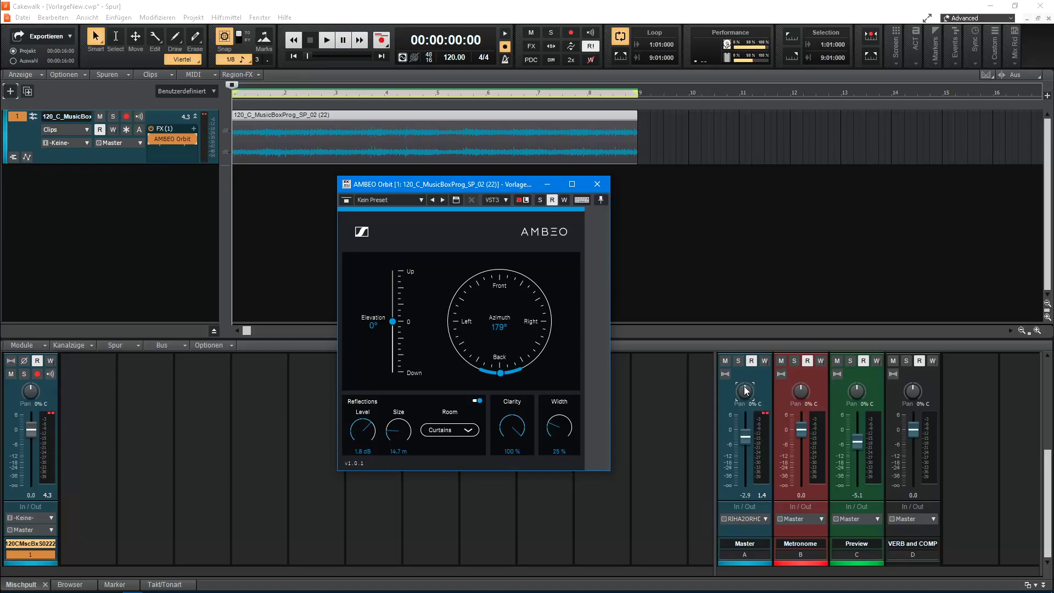
Step: Try the Master pan and return it to centre, and set the AMBEO Orbit azimuth back to 0°
{"action": "left_click_drag", "start_coordinate": [746, 390], "coordinate": [745, 357]}
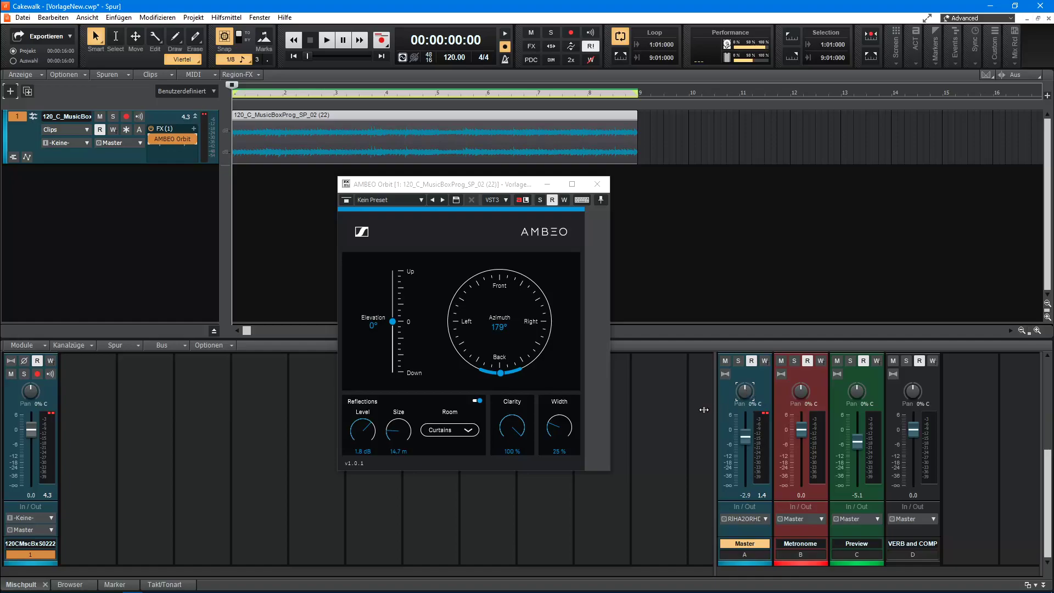
{"action": "left_click_drag", "start_coordinate": [424, 189], "coordinate": [402, 220]}
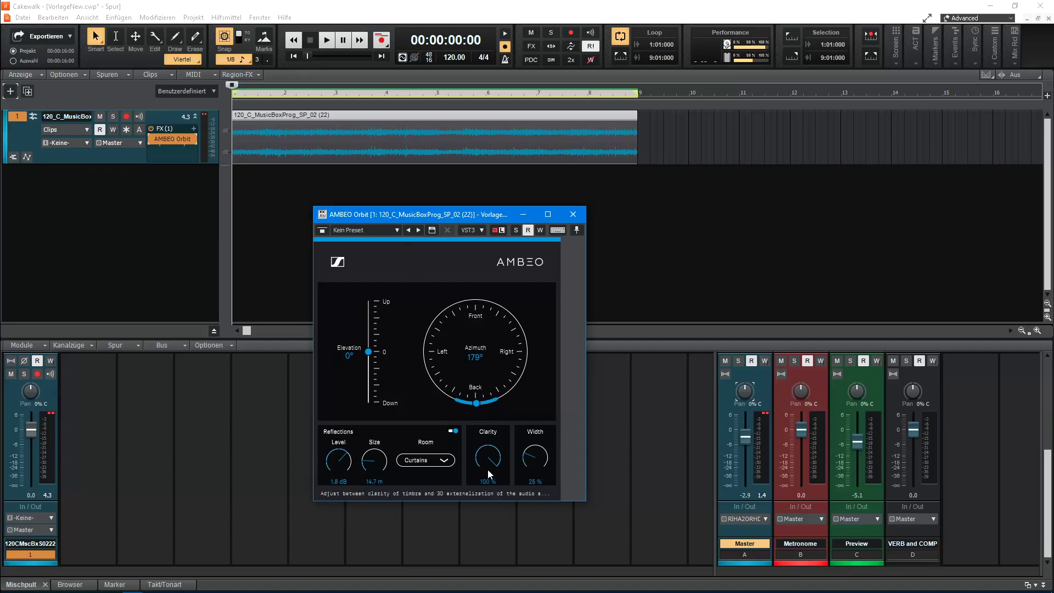
{"action": "left_click_drag", "start_coordinate": [496, 216], "coordinate": [515, 232]}
{"action": "left_click_drag", "start_coordinate": [495, 421], "coordinate": [439, 375]}
{"action": "double_click", "coordinate": [444, 369]}
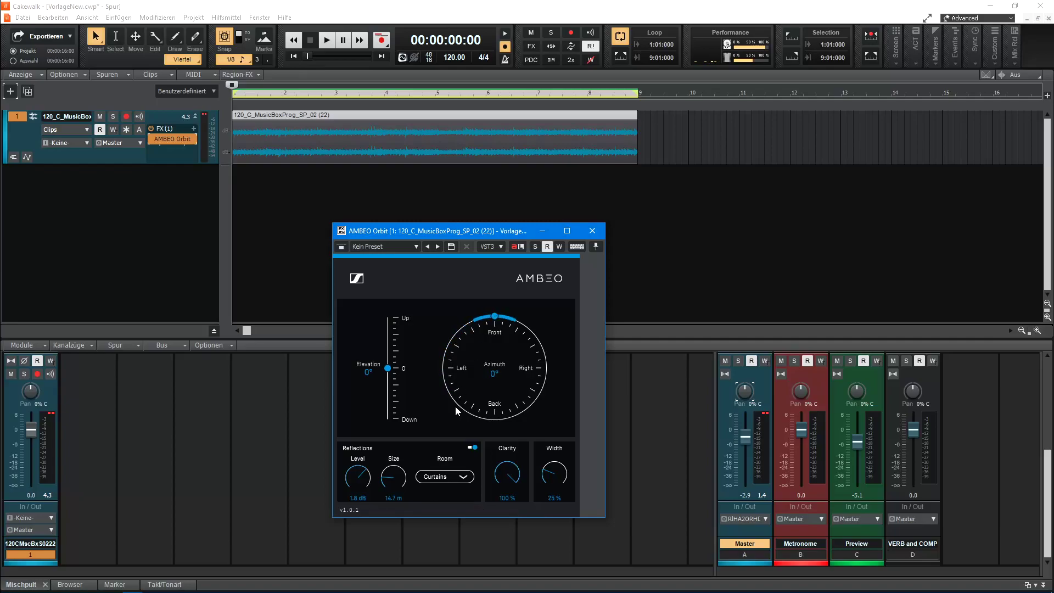